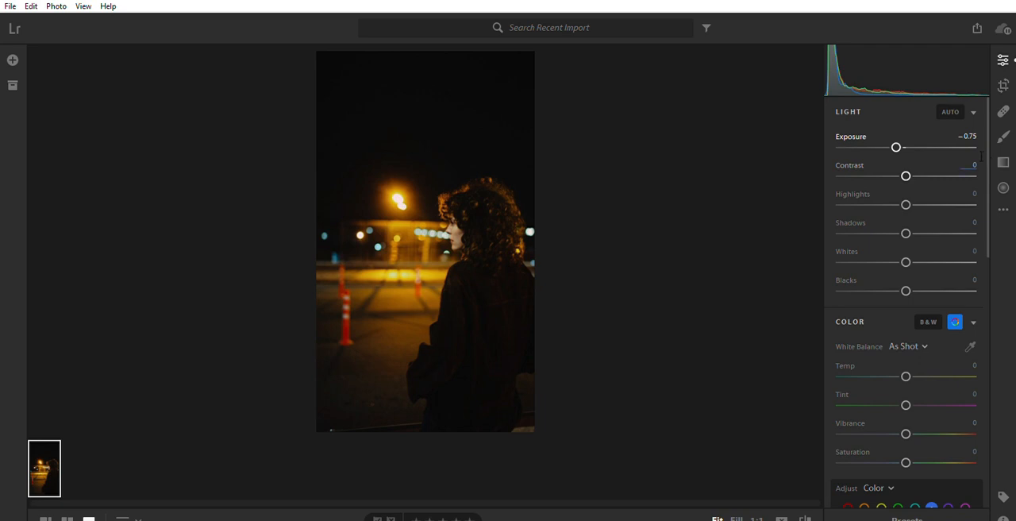
Set the photo's Contrast to +15 and its Highlights to -30
click(977, 163)
text(15)
key(Return)
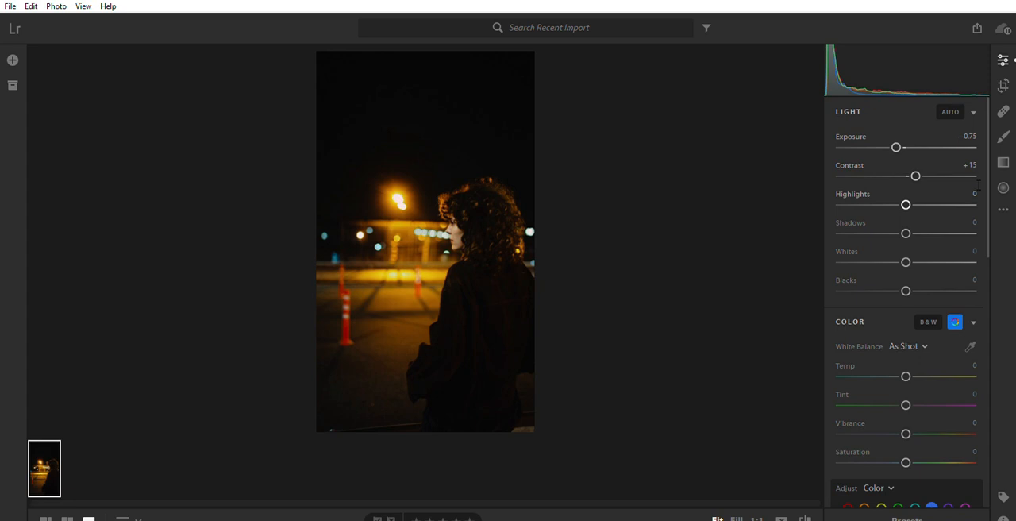
text(-30)
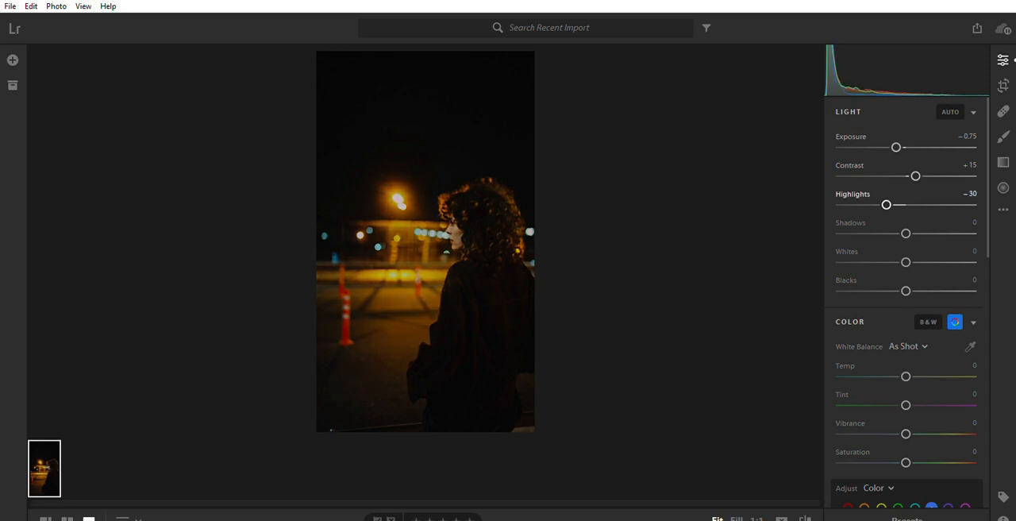
Brighten the photo's dark areas by setting Shadows to +25
click(982, 218)
text(25)
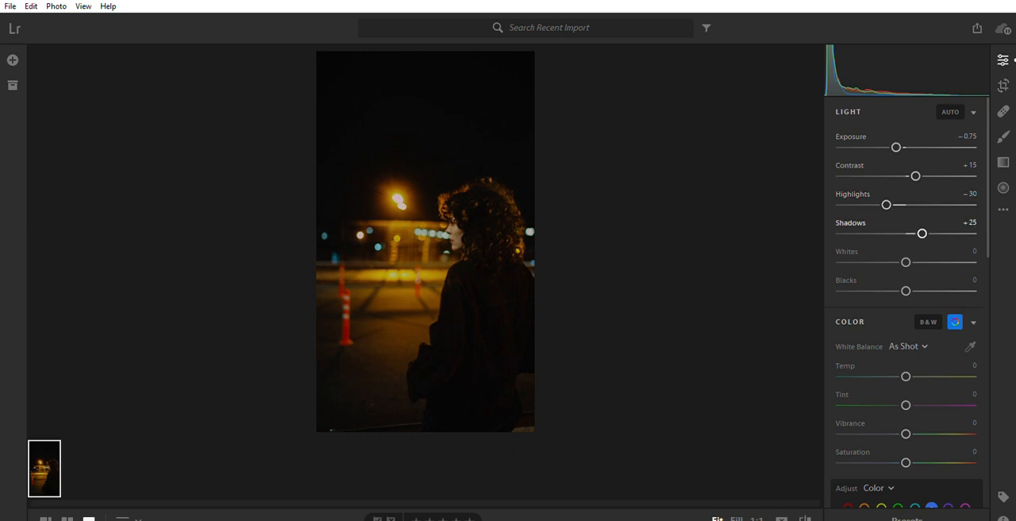
key(Tab)
Set the photo's Whites to -60 and its Blacks to +20
click(979, 245)
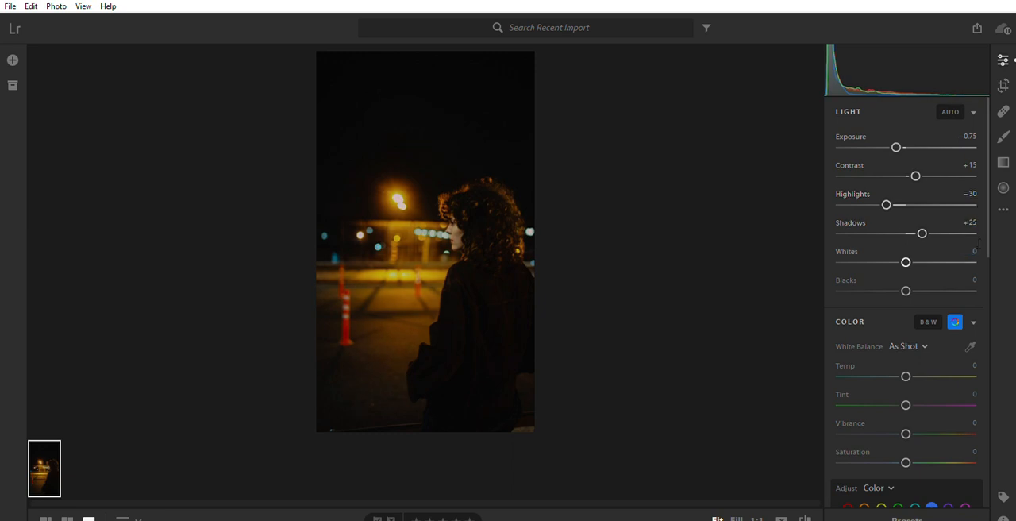
text(-60)
key(Return)
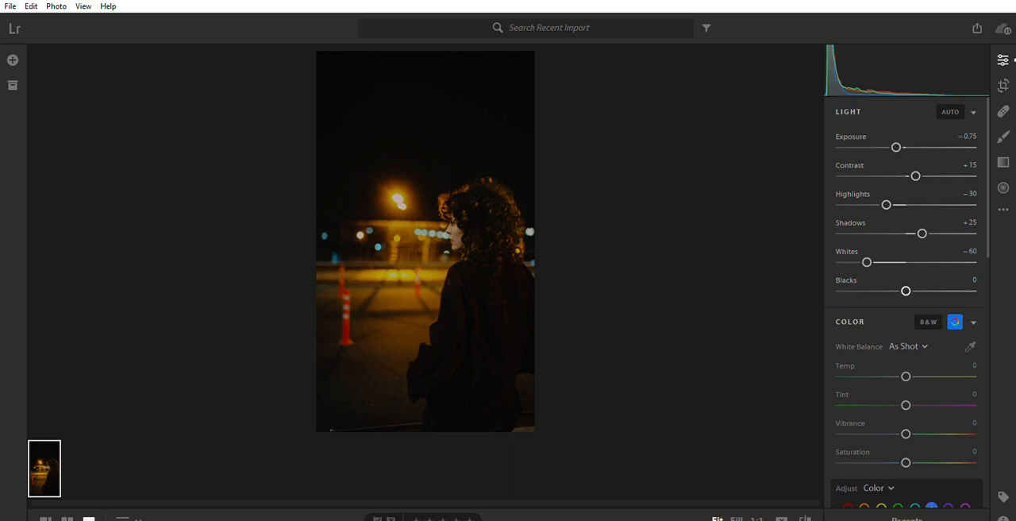
drag(906, 291, 919, 291)
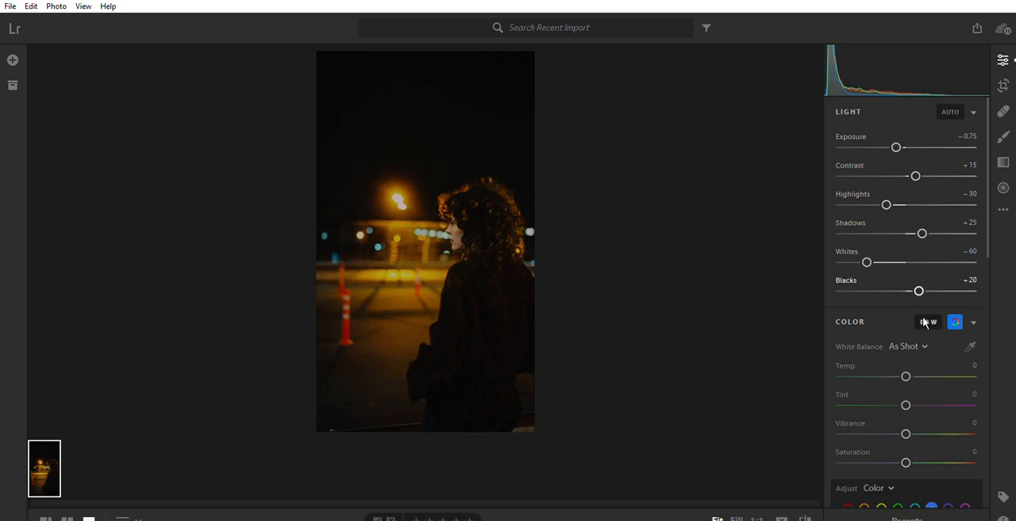
Slightly raise the Saturation of the red tones in the per-color adjustments
scroll(898, 305, down, 3)
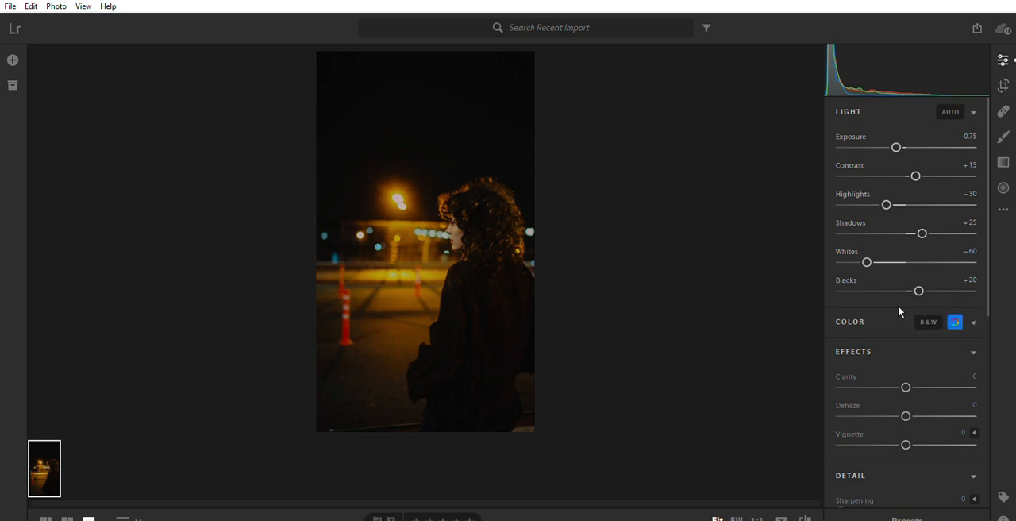
scroll(899, 306, down, 2)
click(848, 297)
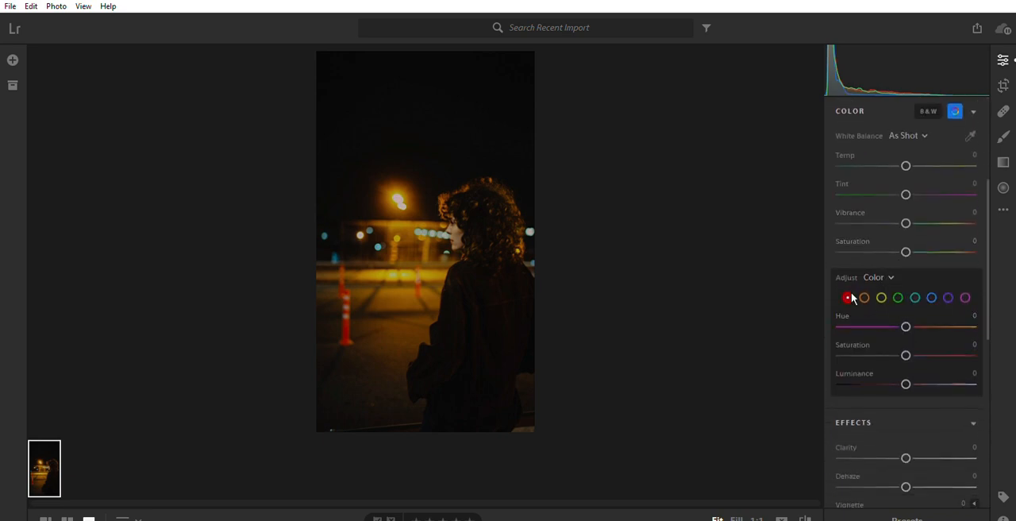
drag(906, 356, 915, 356)
Slightly raise the Saturation of the orange tones and slightly lower their Luminance
click(865, 298)
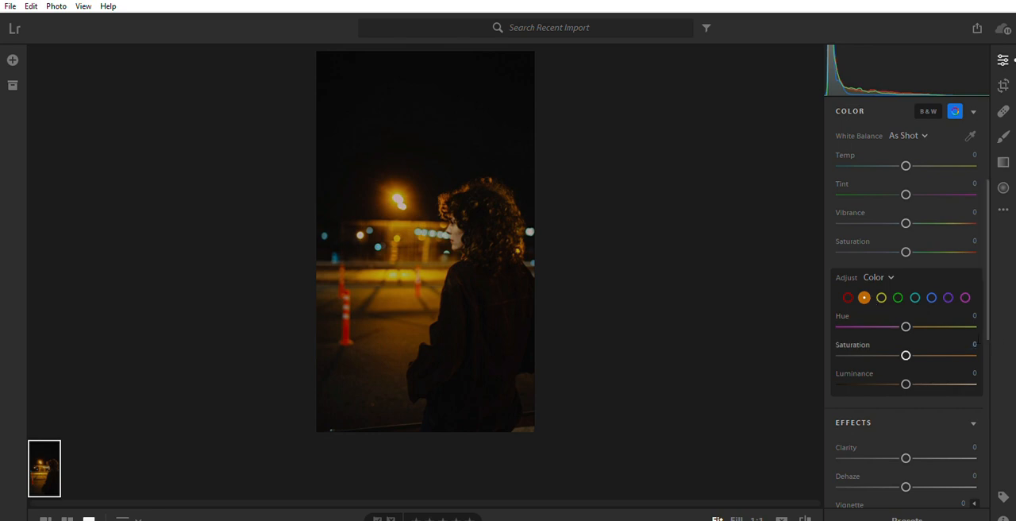
drag(906, 356, 907, 356)
drag(907, 356, 913, 356)
drag(906, 383, 903, 384)
Raise the Saturation of the yellow tones in the per-color adjustments
click(887, 297)
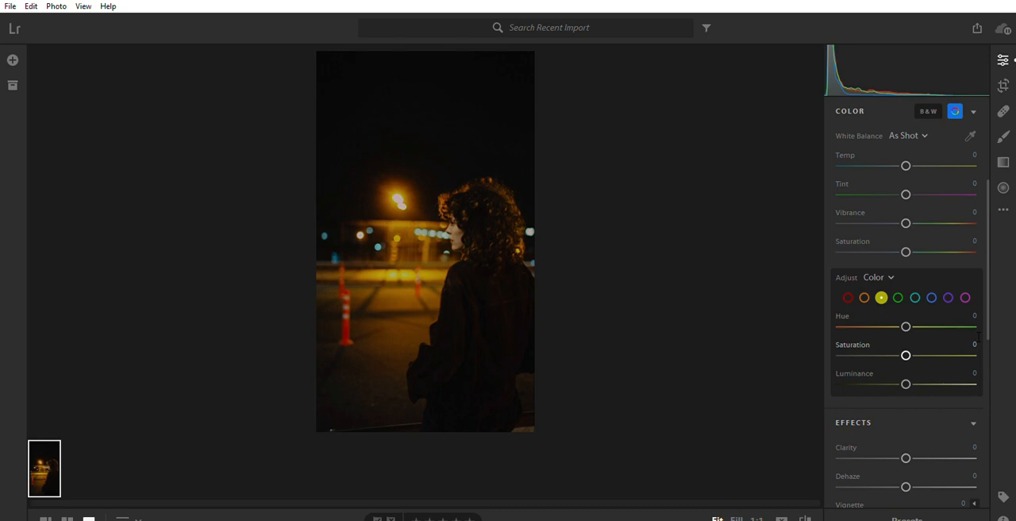
drag(979, 336, 991, 335)
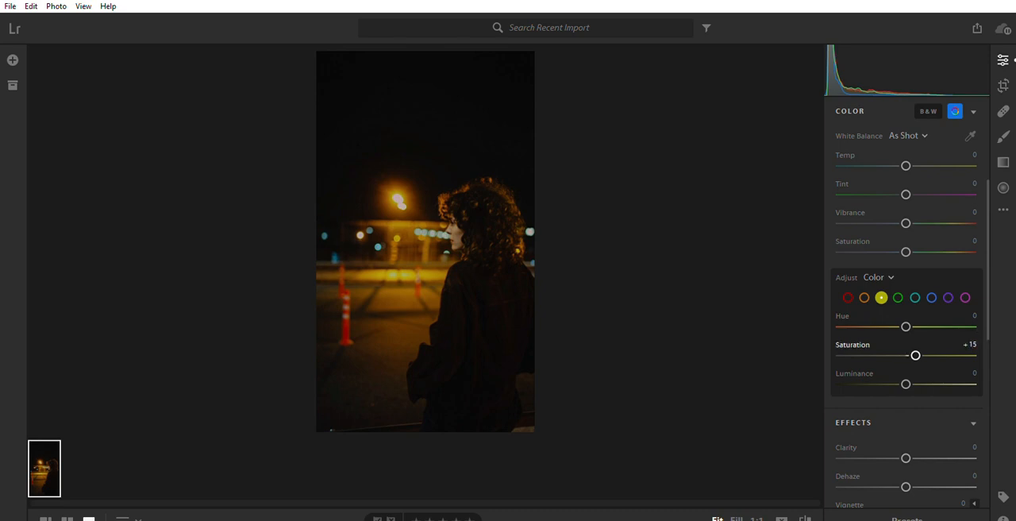
Set the blue tones to Saturation +25 and Luminance -30 in the per-color adjustments
click(933, 297)
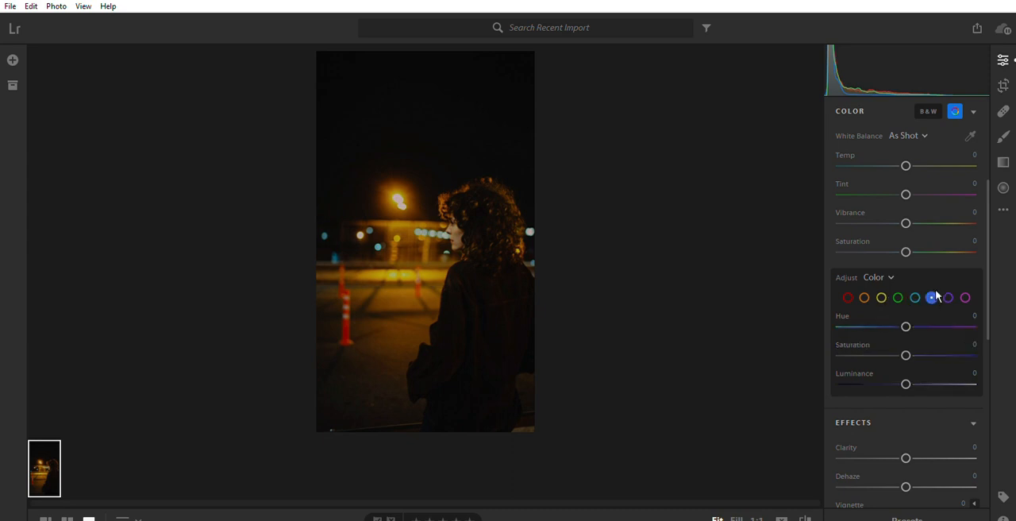
drag(906, 355, 922, 355)
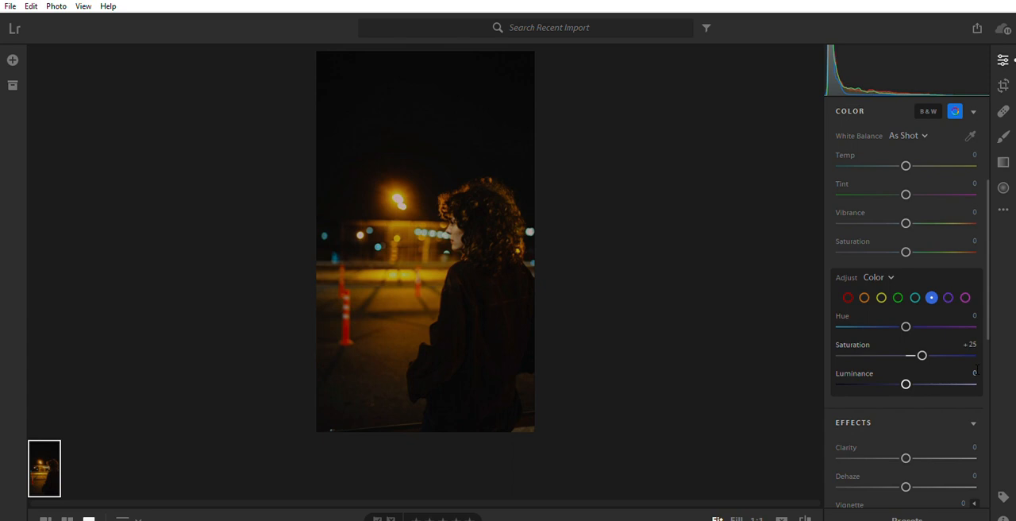
drag(906, 383, 887, 383)
Set the Clarity effect to +15 and the Dehaze effect to +20
click(967, 405)
scroll(967, 401, down, 3)
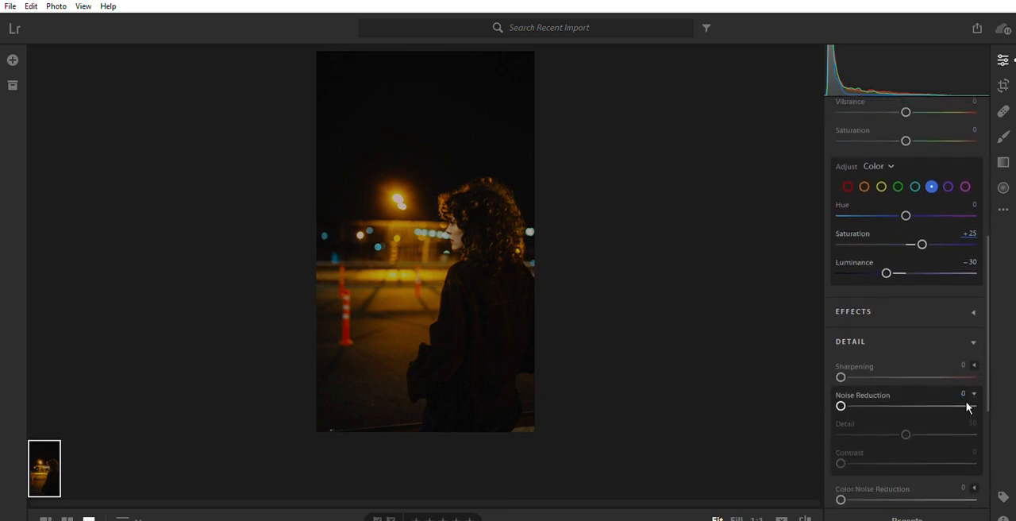
click(953, 302)
scroll(952, 301, down, 5)
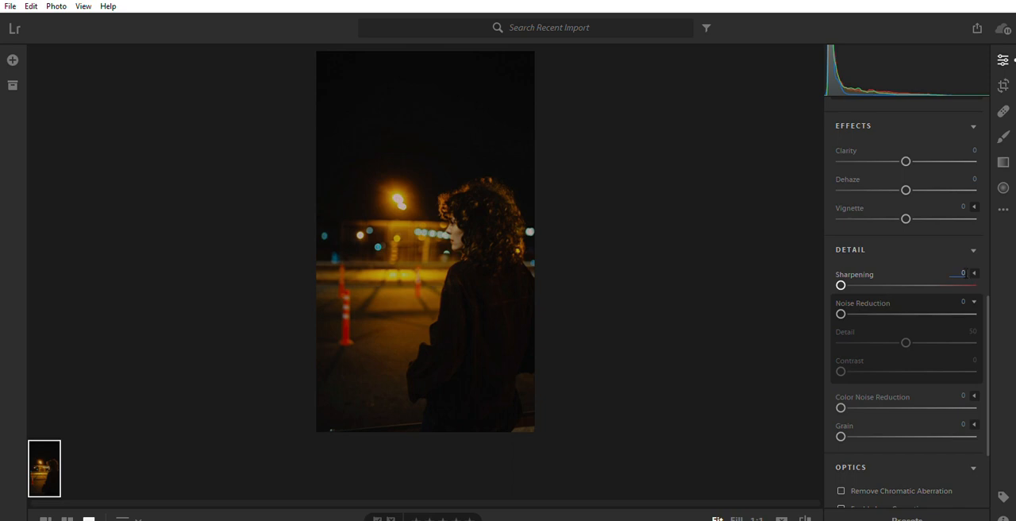
scroll(973, 234, up, 2)
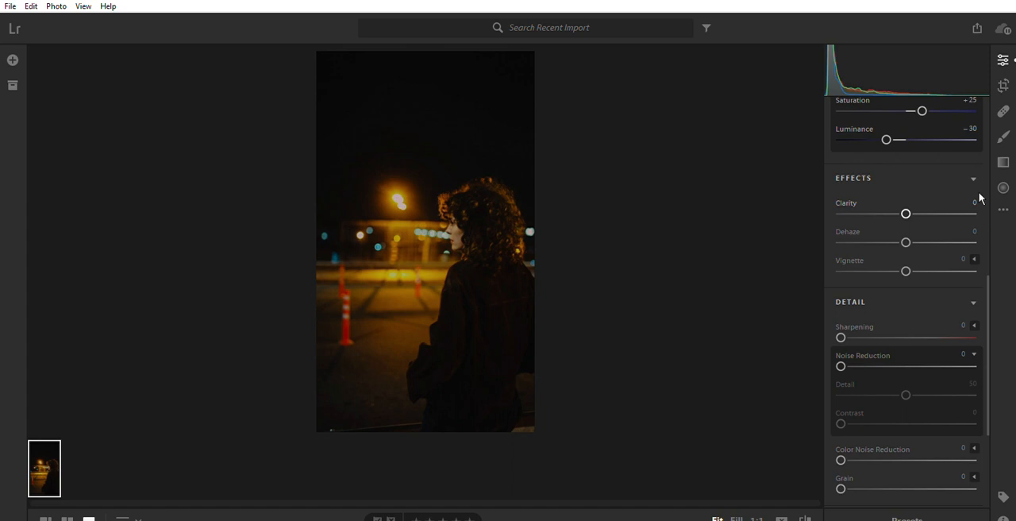
click(975, 202)
text(15)
key(Return)
click(978, 228)
text(20)
key(Return)
Darken the photo's edges by setting the Vignette to -15
click(968, 256)
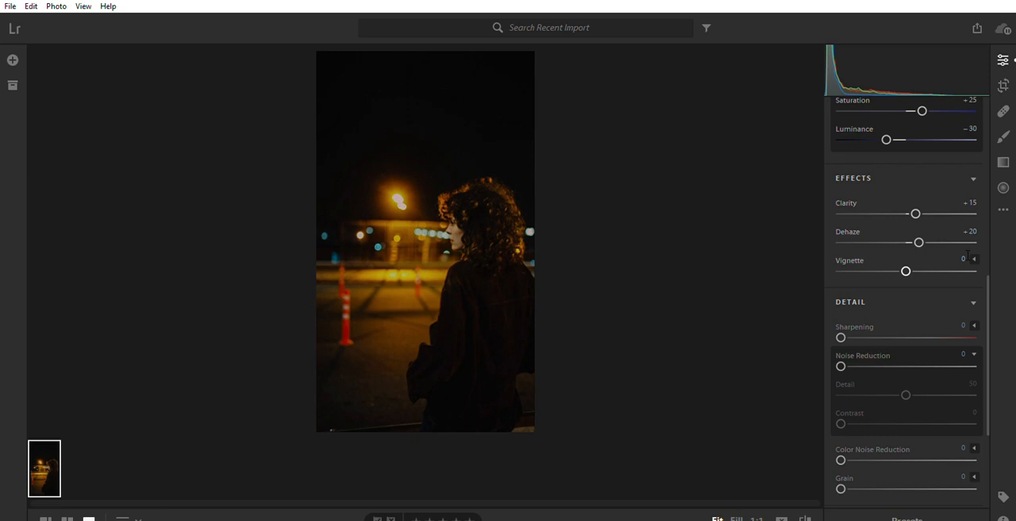
text(-15)
key(Return)
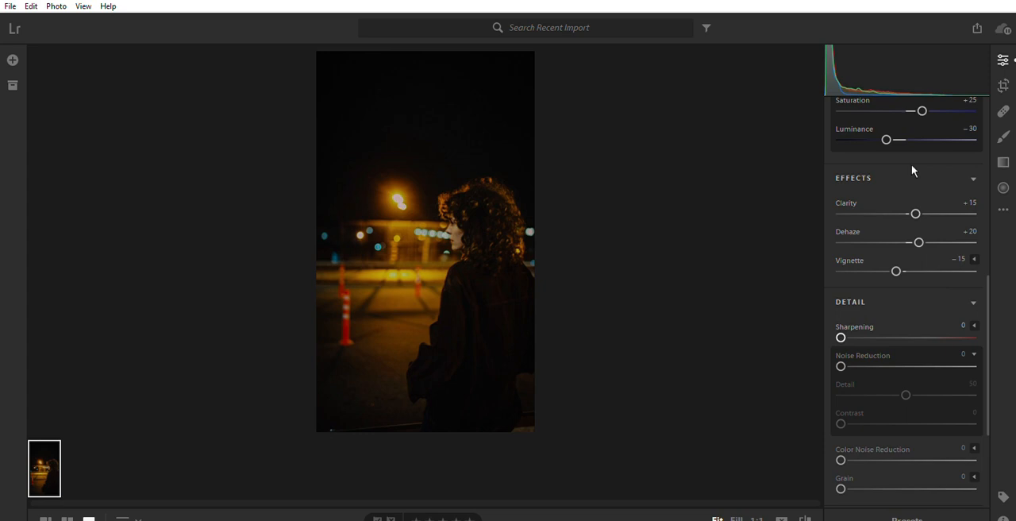
Adjust the overall color to Temp -10, Vibrance +15 and Saturation +5
scroll(911, 164, up, 10)
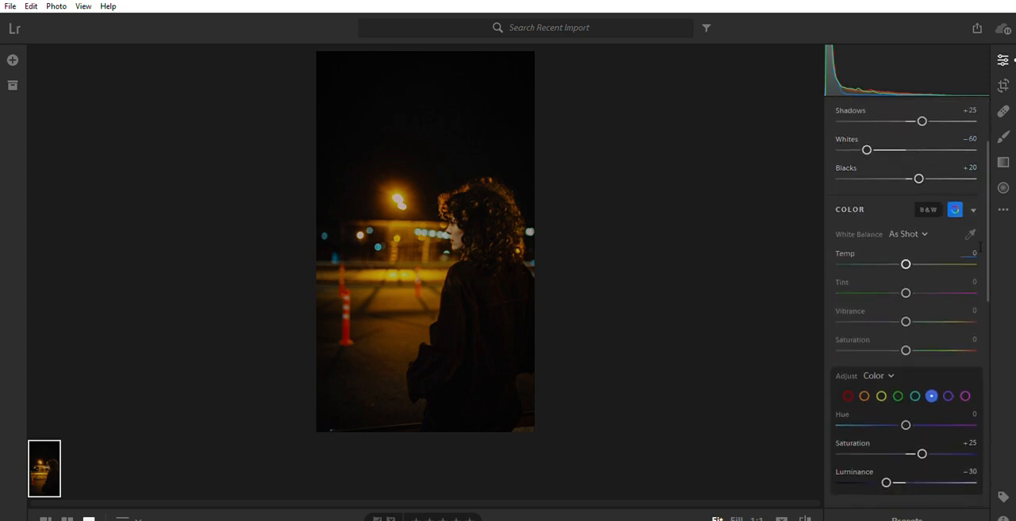
drag(906, 264, 899, 265)
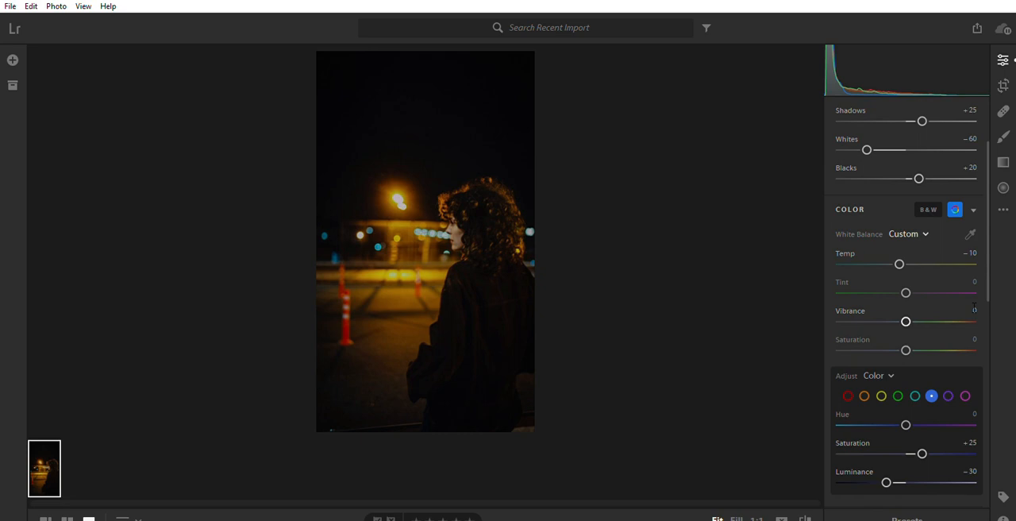
drag(976, 309, 987, 309)
drag(975, 337, 979, 338)
Compare the edited photo with the original and return to the edited version
click(805, 519)
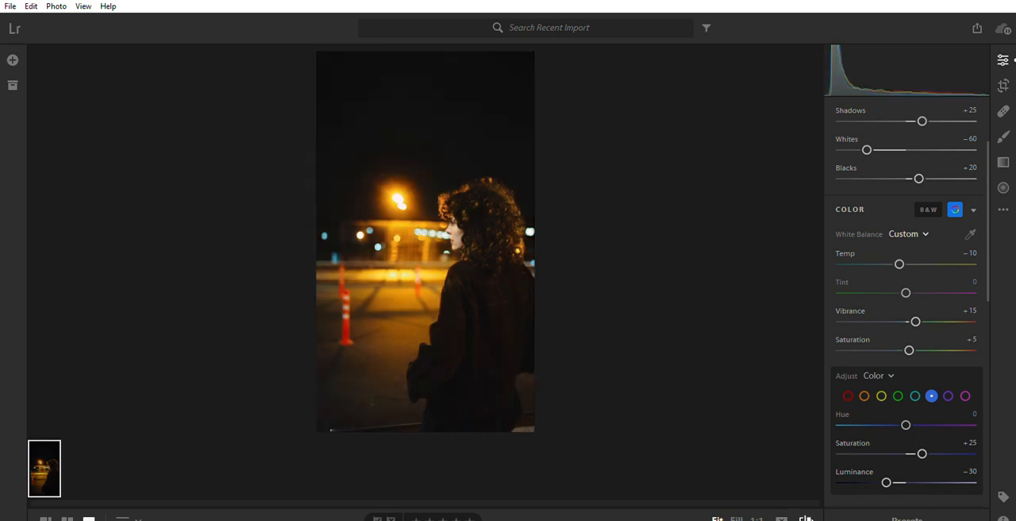
click(805, 519)
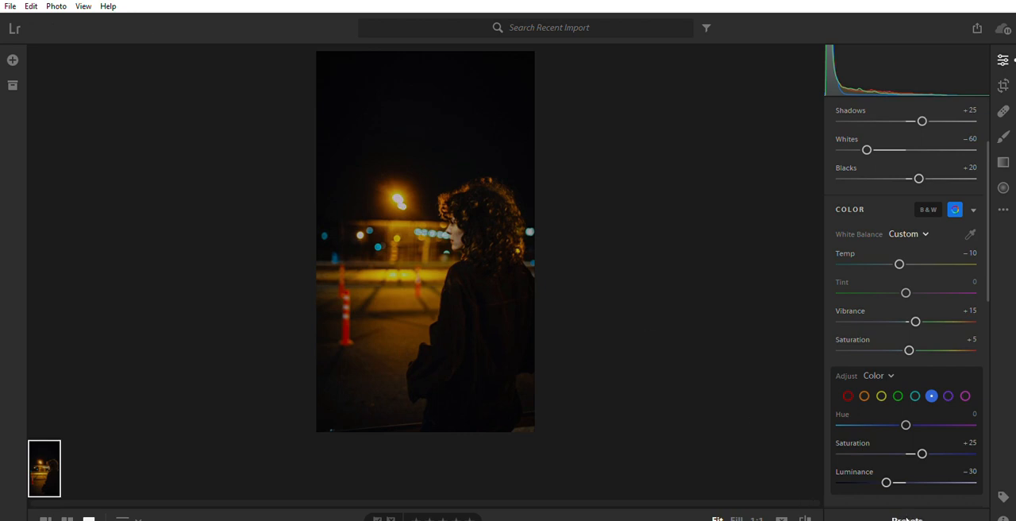
Open the list of presets for the edited photo
click(907, 517)
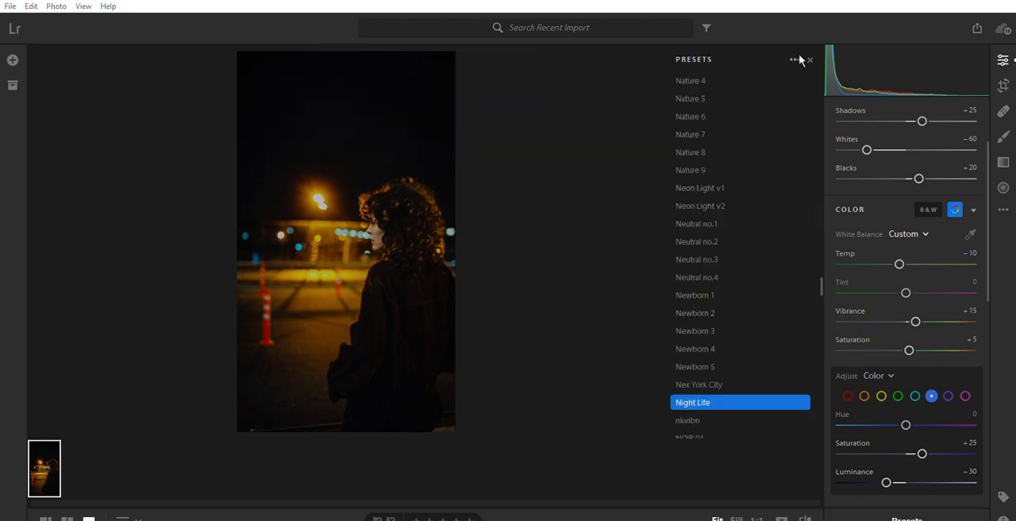